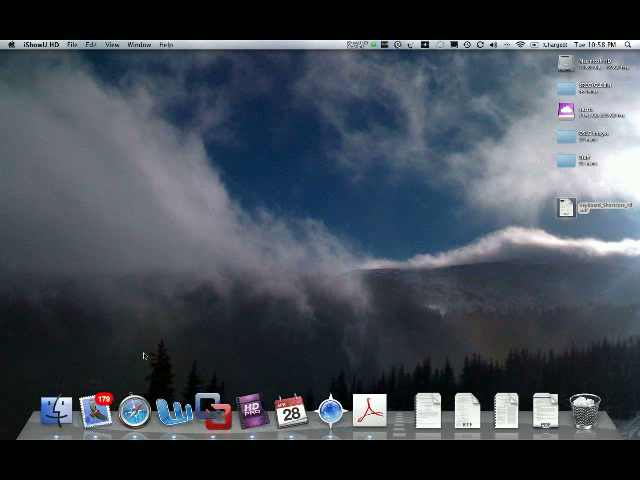
Start a new message from Mail's Dock menu, then cancel the Attach file chooser
right_click(92, 400)
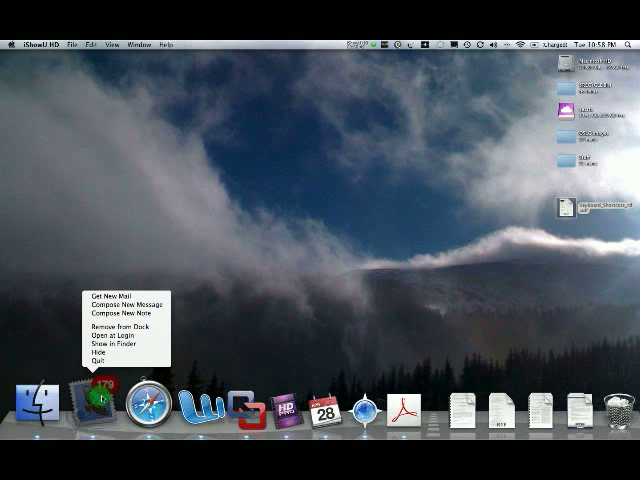
click(130, 305)
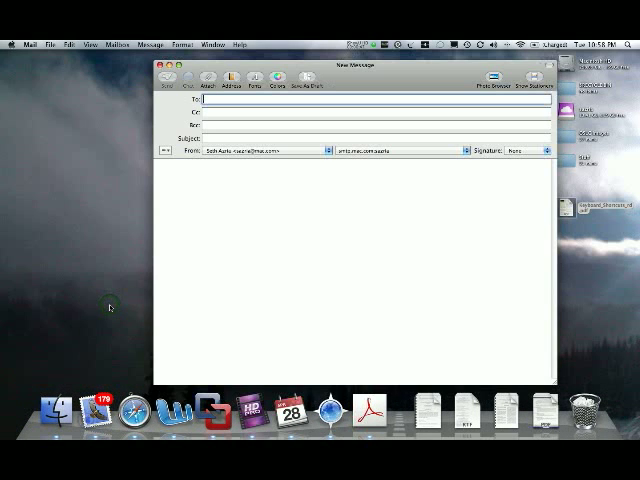
drag(420, 66, 263, 57)
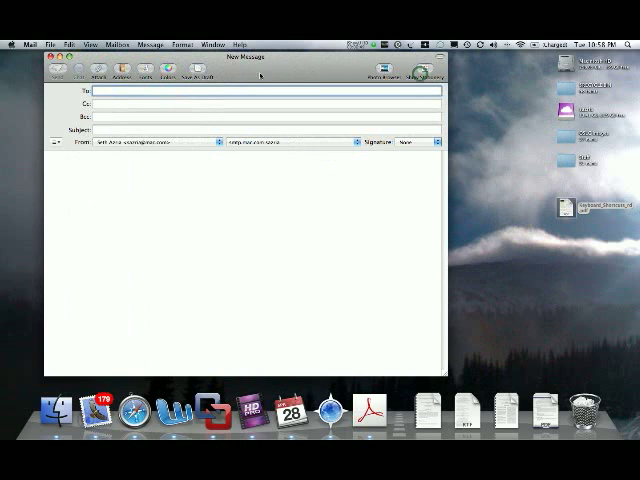
click(124, 70)
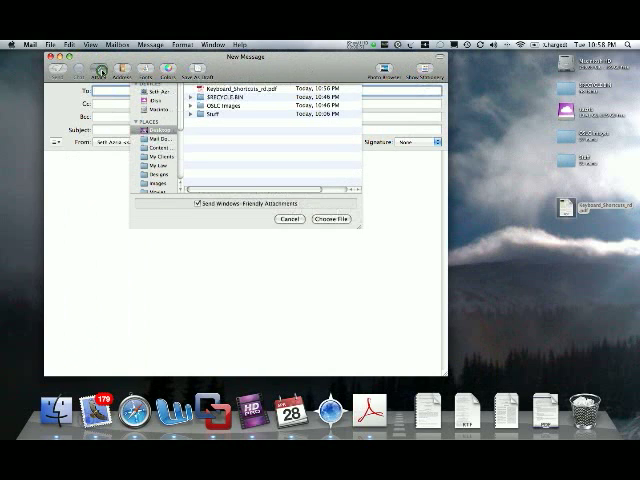
click(290, 243)
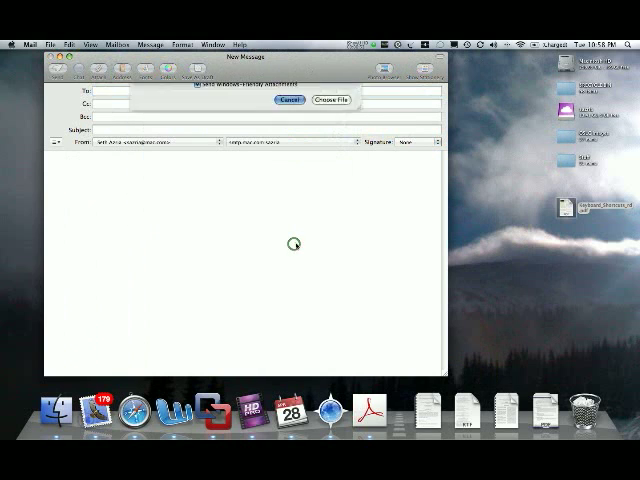
Drag the desktop Keyboard Shortcuts PDF into the message body, then delete it
drag(566, 207, 272, 261)
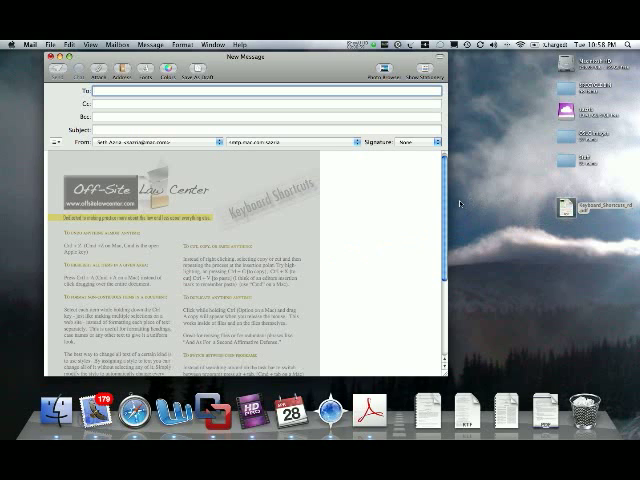
mouse_move(443, 203)
mouse_down()
mouse_move(443, 320)
mouse_move(443, 200)
mouse_up()
click(290, 232)
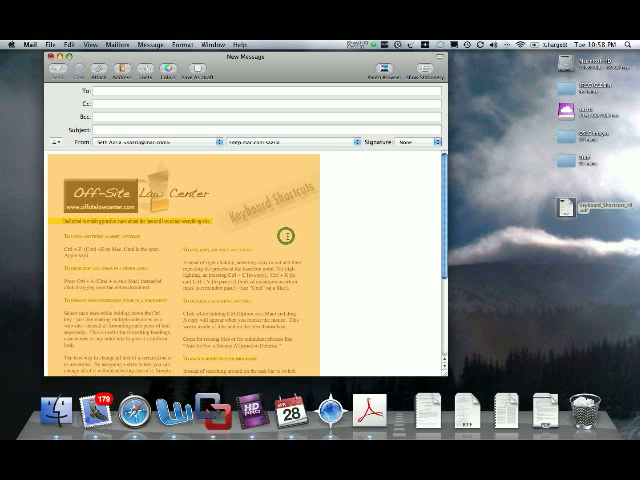
key(BackSpace)
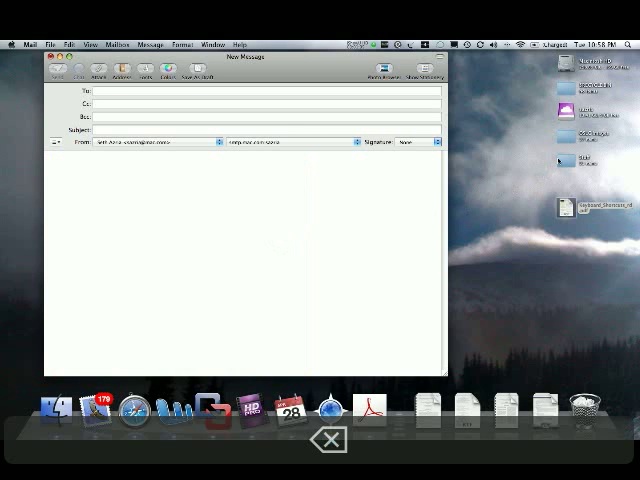
Drag link graphic.jpg from the OSLC Images folder into the message, then close the folder
double_click(566, 135)
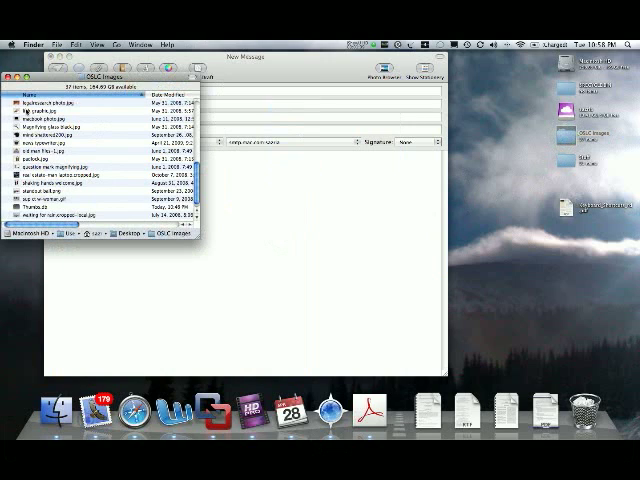
drag(26, 110, 271, 193)
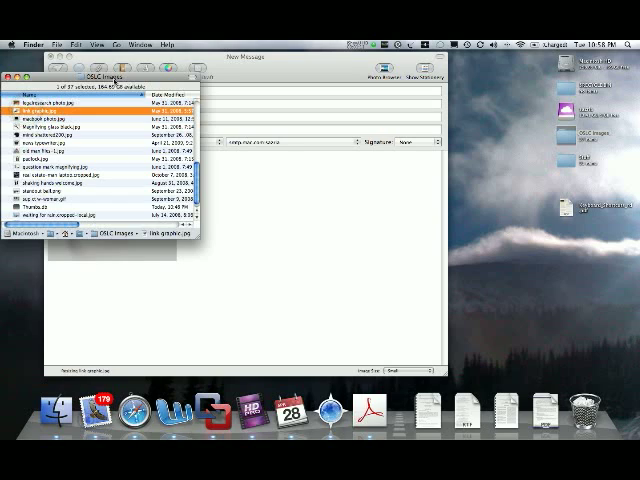
drag(118, 78, 581, 191)
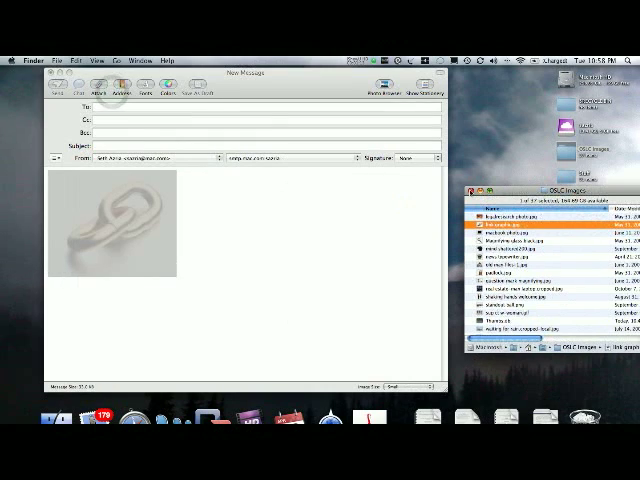
click(471, 191)
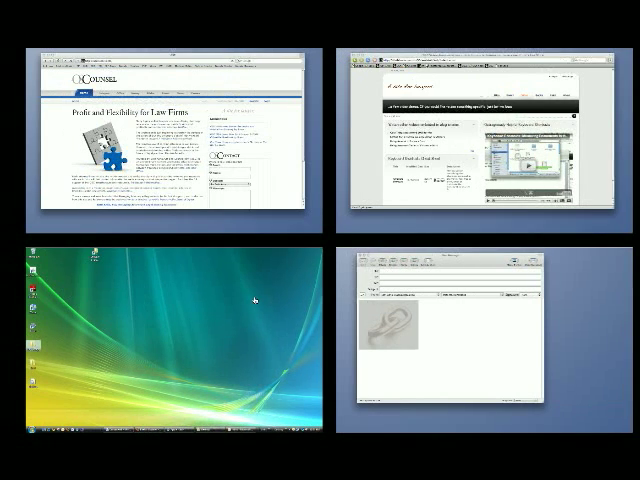
Switch to the Vista desktop, restore Outlook, and create a new untitled message
click(236, 296)
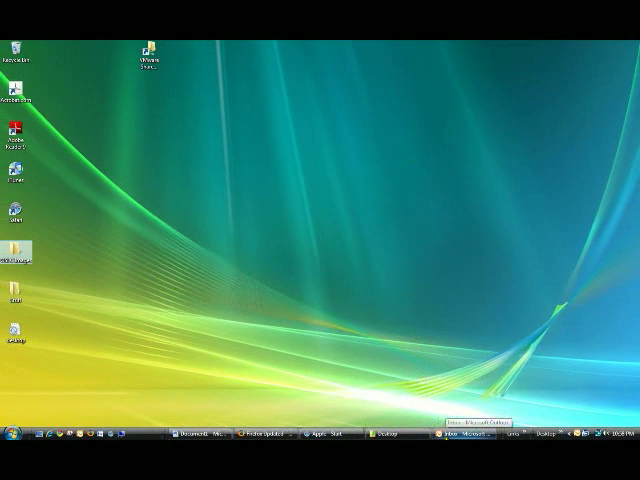
right_click(446, 436)
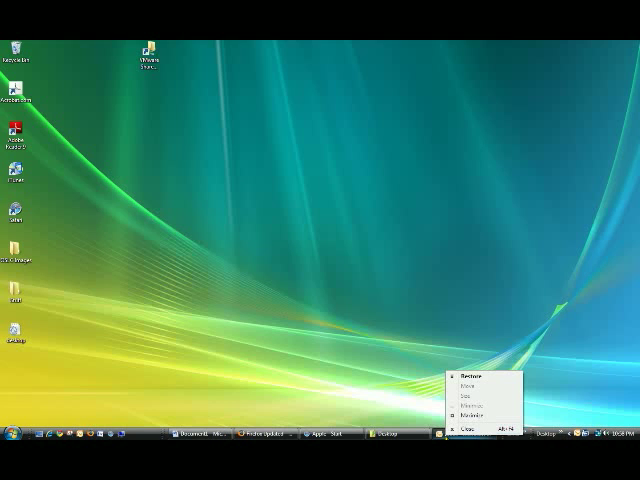
click(405, 372)
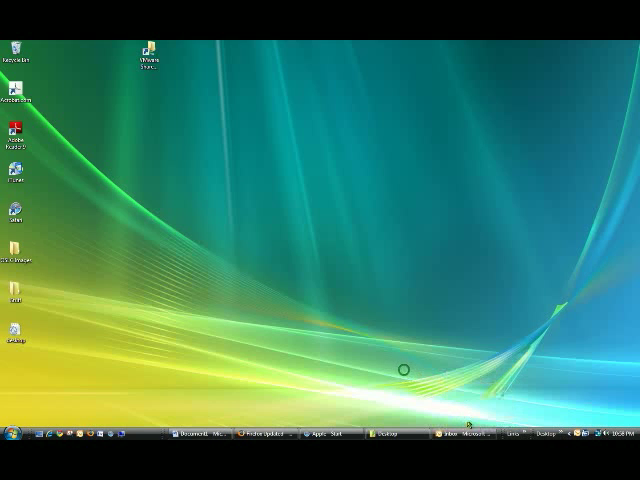
click(466, 433)
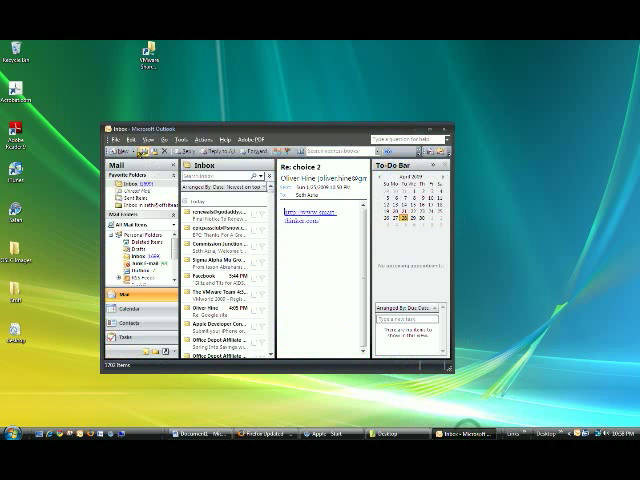
click(143, 152)
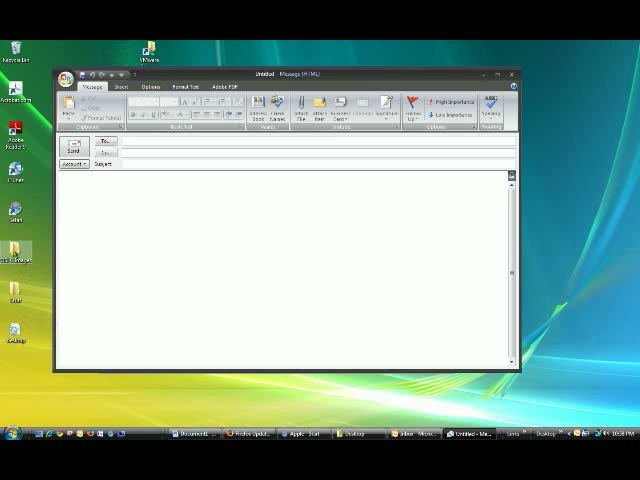
Drag the first image from the OSLC Images folder into the untitled Outlook message
double_click(15, 252)
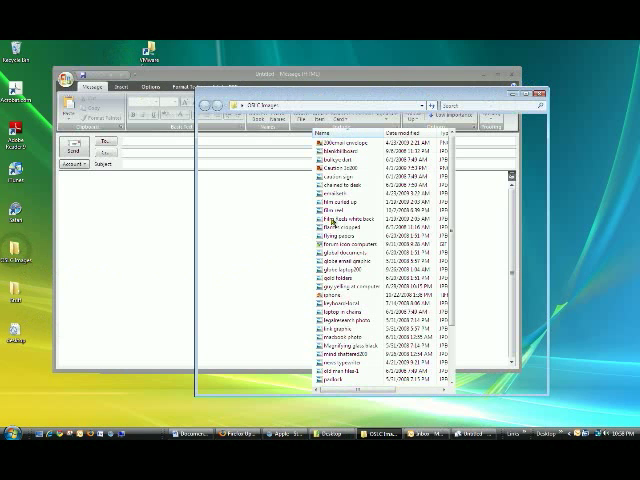
drag(430, 95, 430, 135)
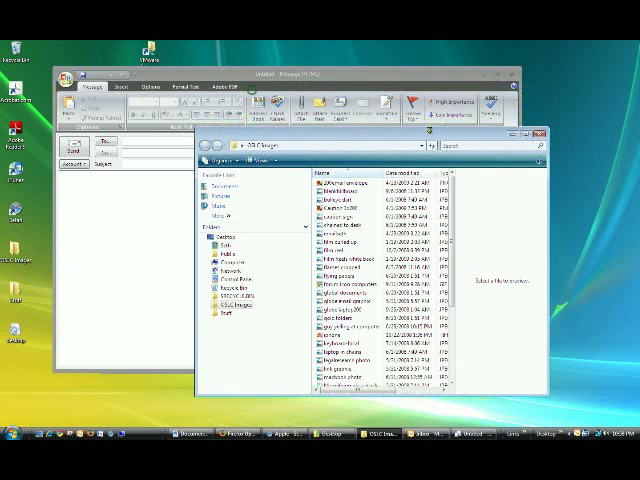
drag(345, 183, 147, 205)
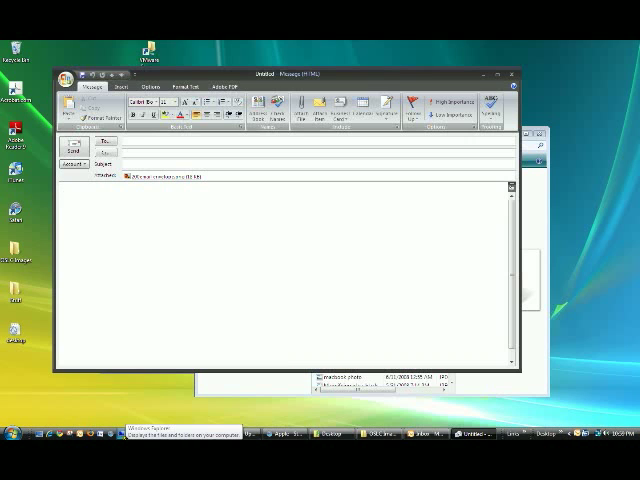
Add the Start Menu's 'windows' search result, Windows Explorer, to Quick Launch, then dismiss the menu
click(12, 432)
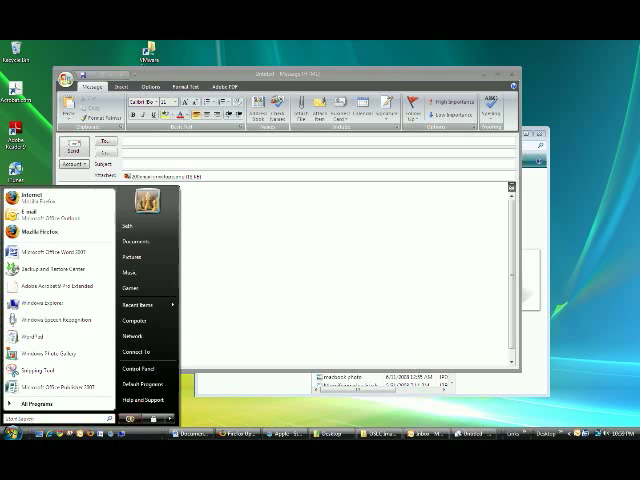
text(win)
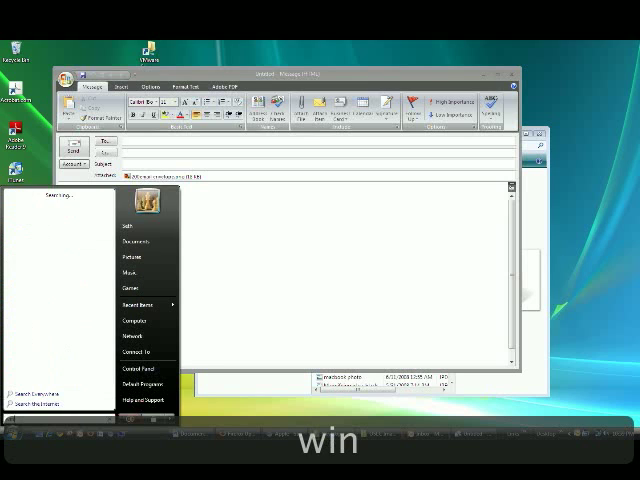
text(dows)
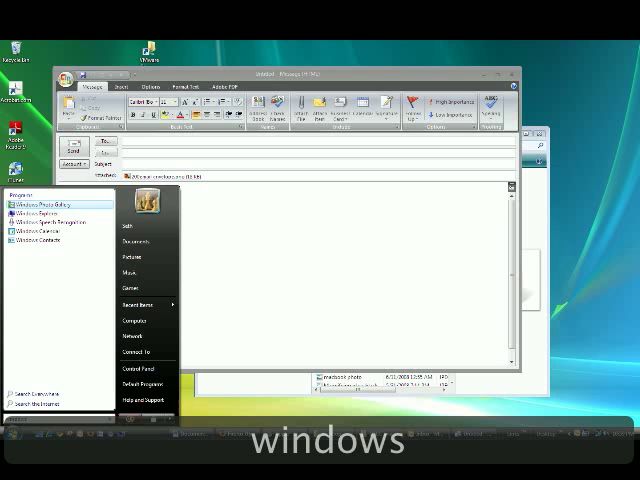
right_click(33, 215)
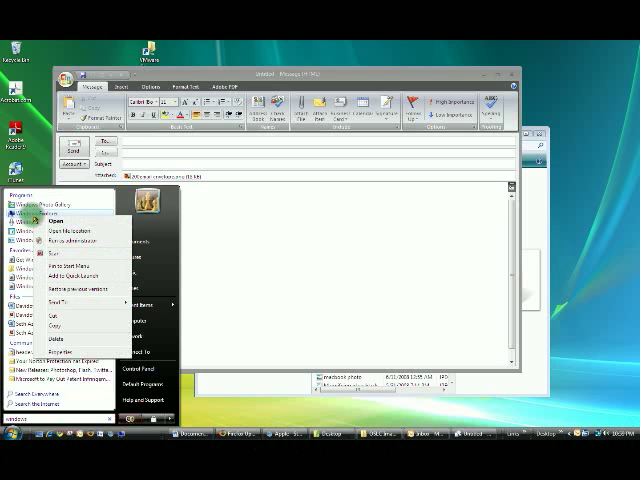
click(72, 277)
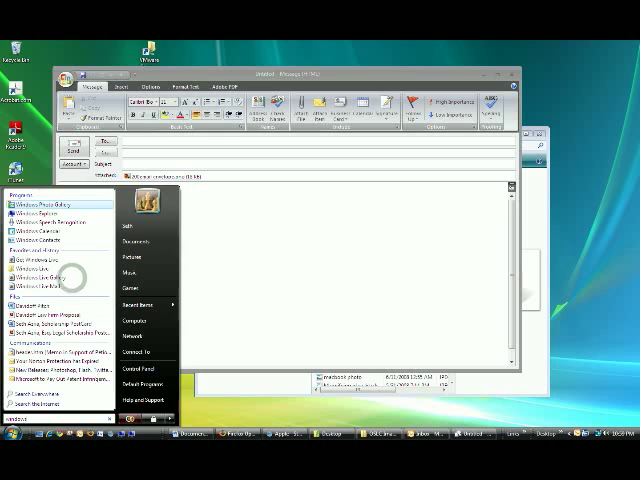
click(290, 248)
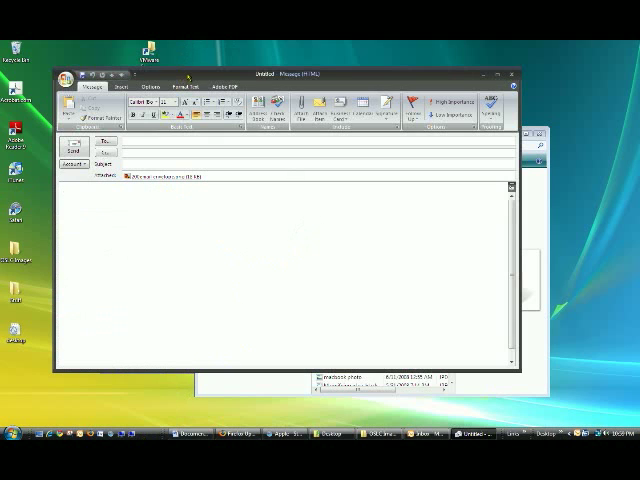
Close both Windows Explorer windows and place the message over Outlook's mailbox
drag(185, 76, 317, 128)
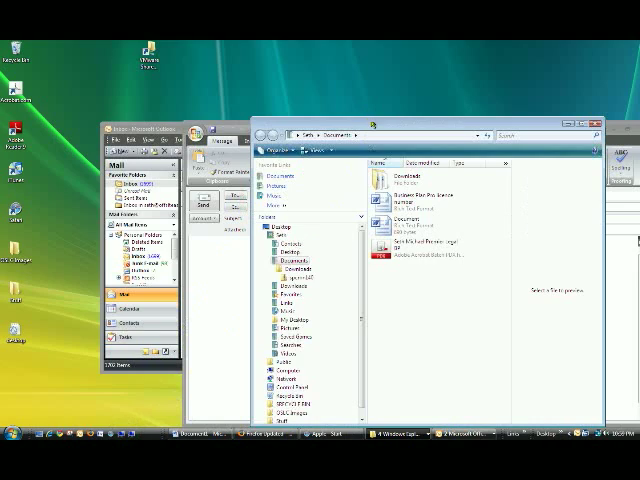
drag(367, 117, 163, 62)
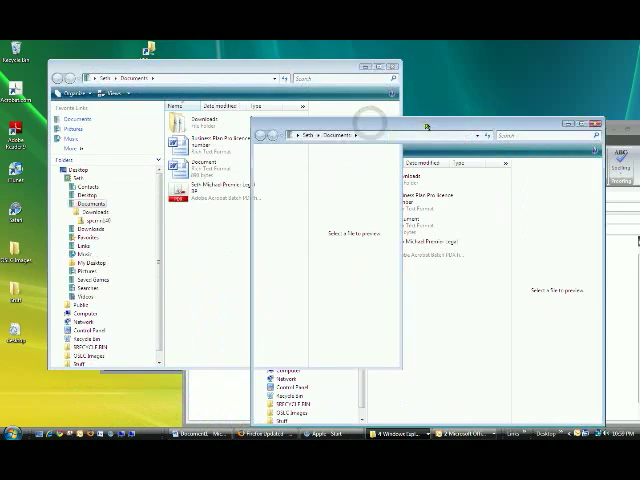
drag(369, 126, 419, 60)
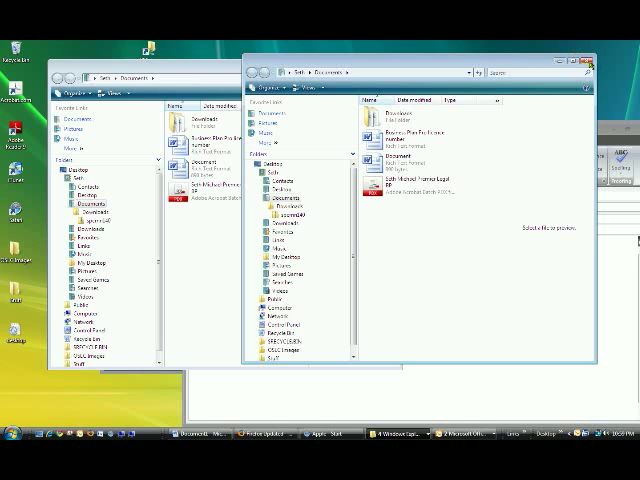
click(588, 62)
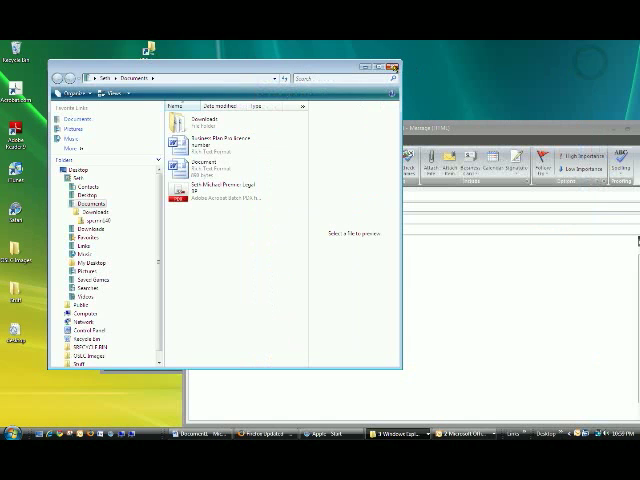
click(392, 68)
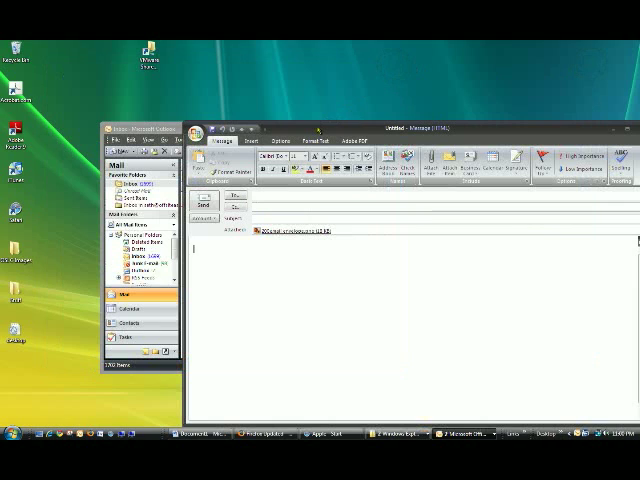
drag(330, 123, 250, 112)
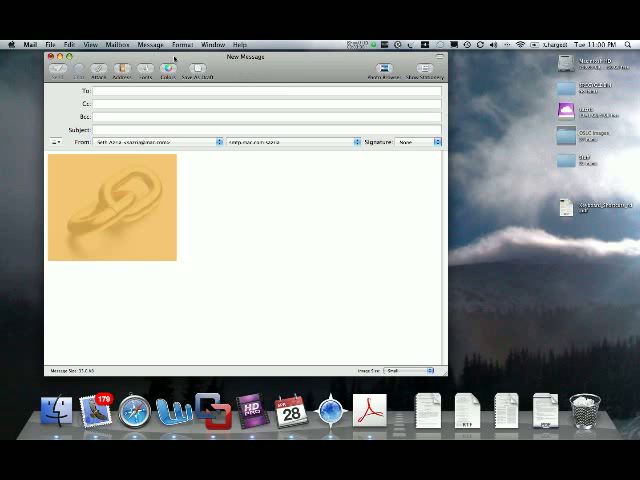
Close the chain-link Mail message and choose Don't Save
click(52, 58)
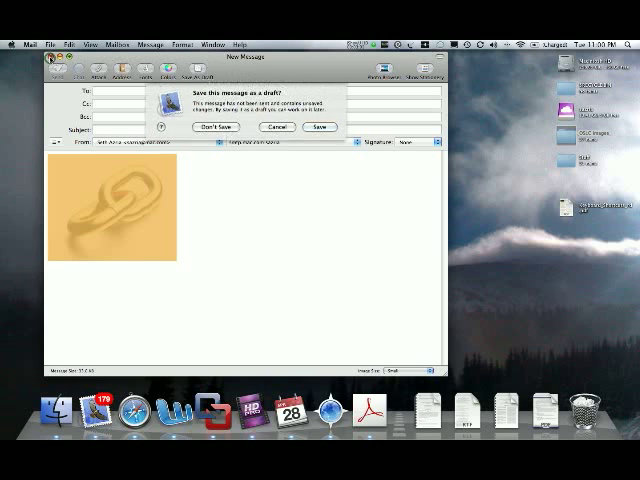
click(216, 129)
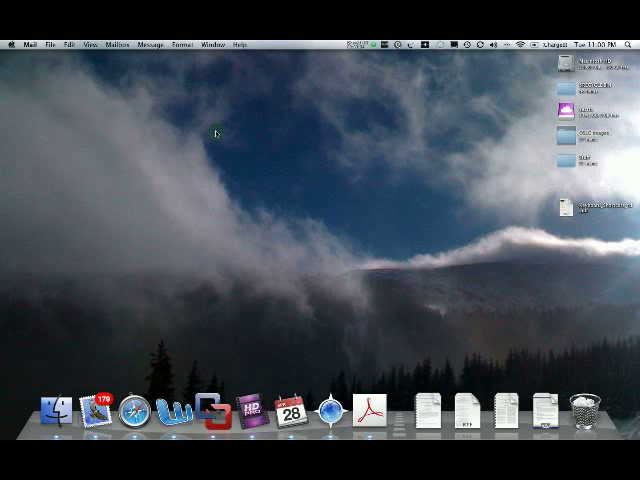